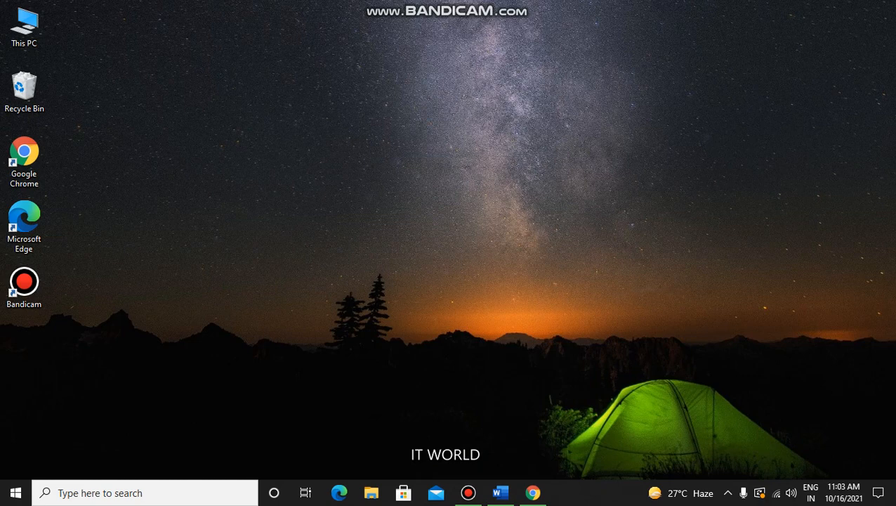
- Switch to the Word document and review the campaign website link and the app name EPI SIA
left_click(469, 493)
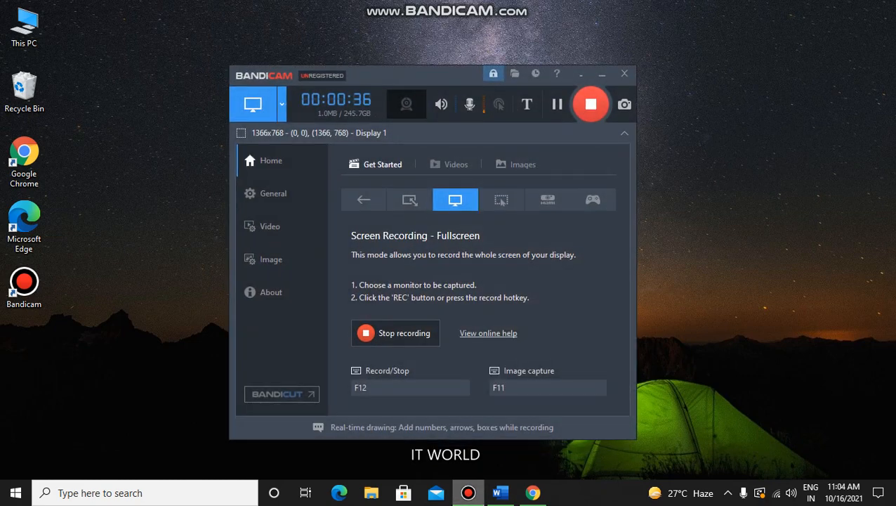
left_click(468, 493)
left_click(500, 493)
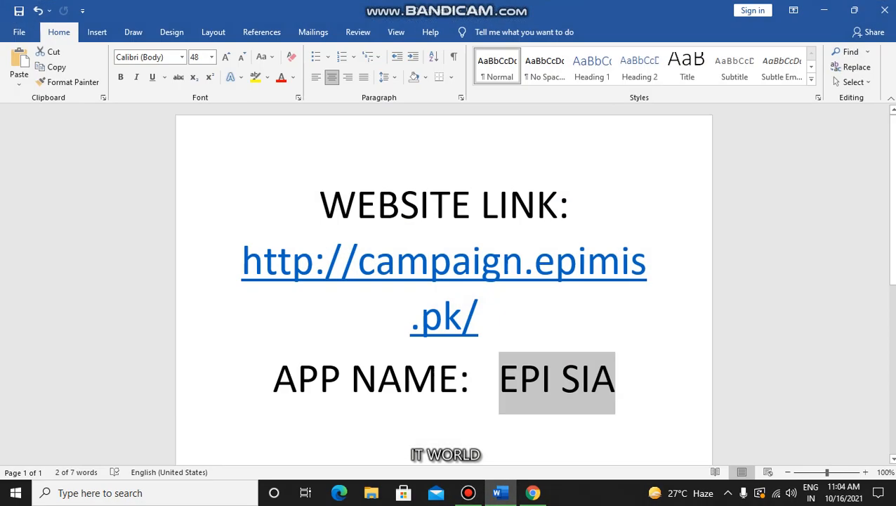
left_click(616, 379)
left_click_drag(358, 261, 534, 260)
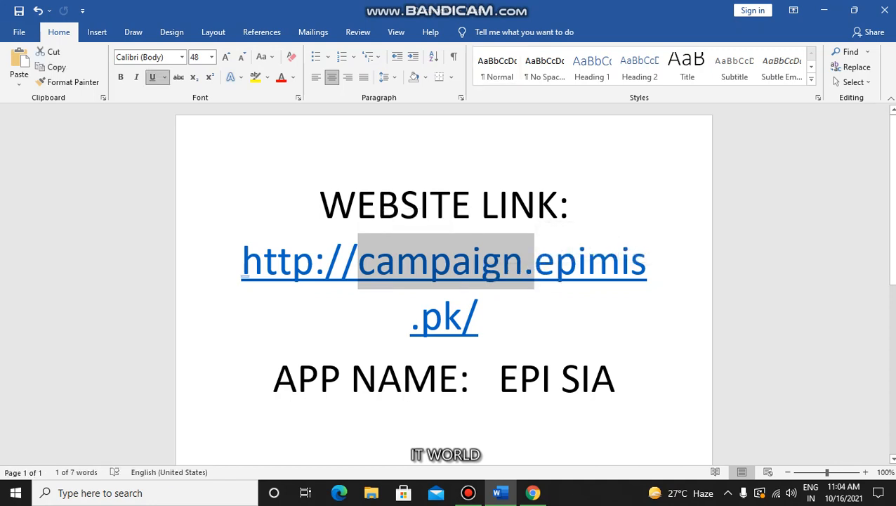
left_click_drag(615, 380, 241, 262)
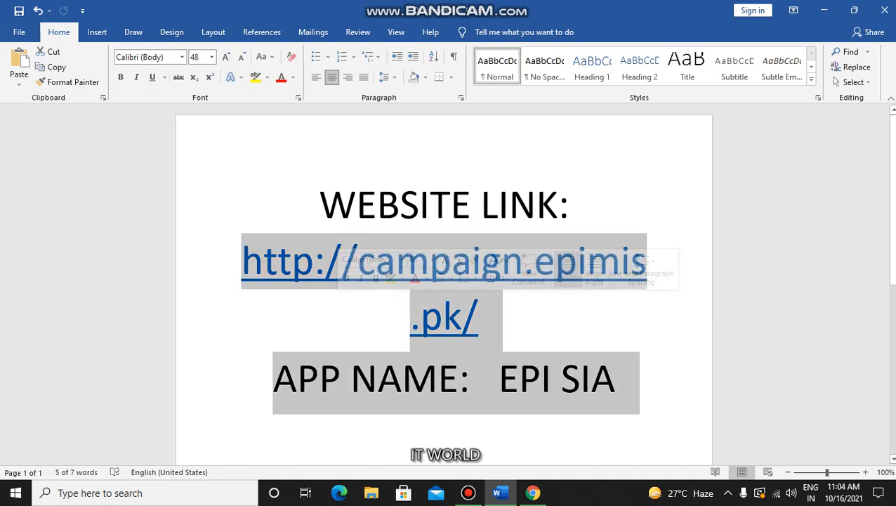
left_click(480, 316)
left_click(616, 379)
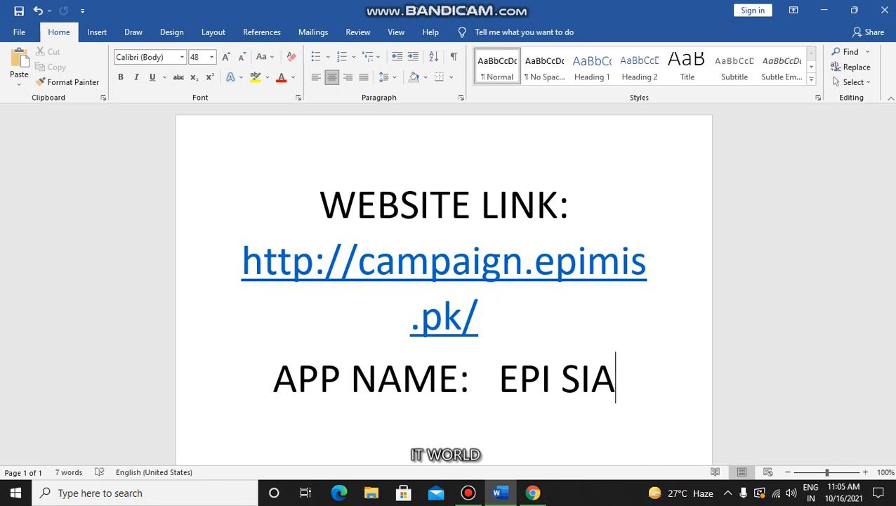
- Switch to Chrome, enter the account password to log in to MR Campaign MIS, and decline saving the password
left_click(533, 493)
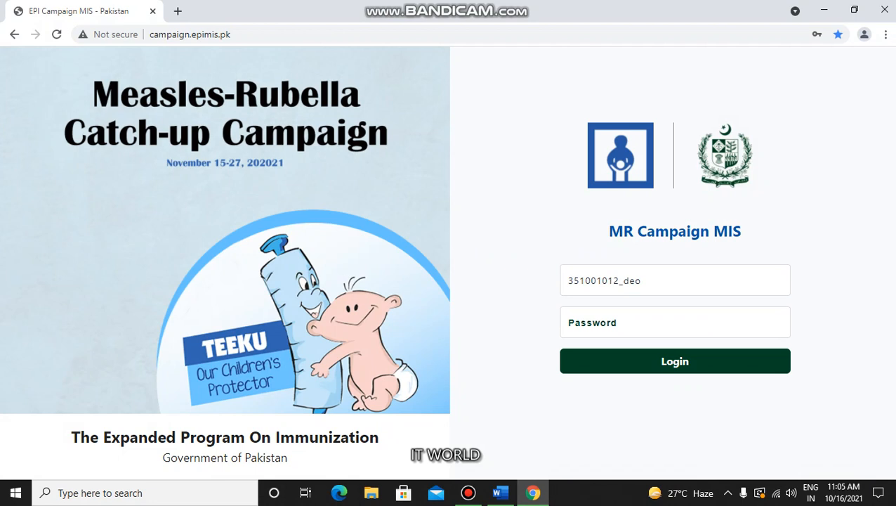
left_click(674, 322)
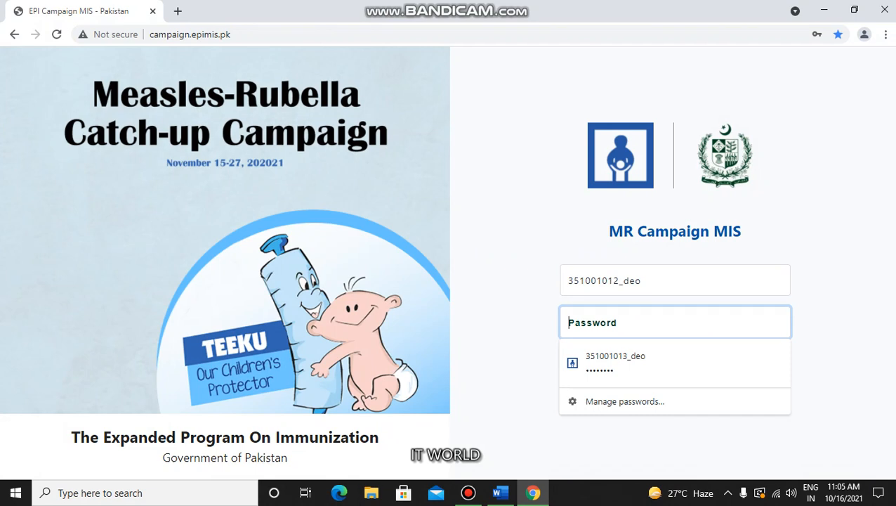
type("•••")
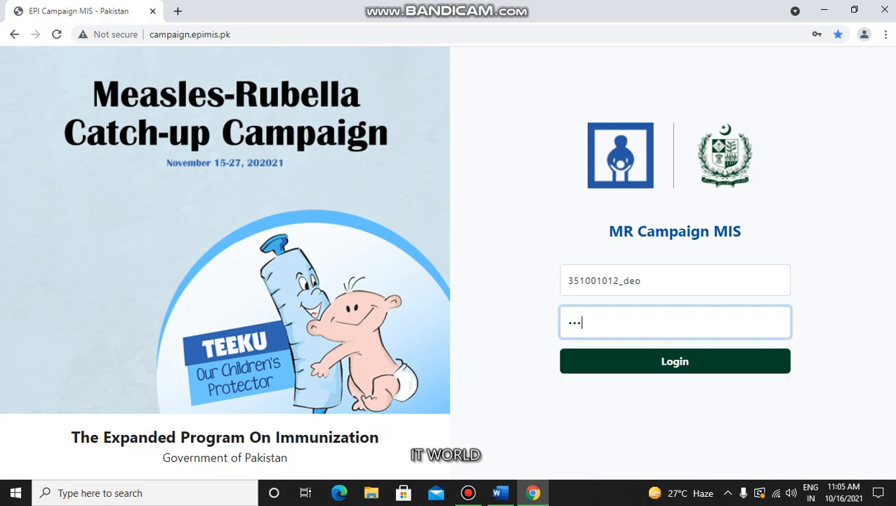
type("•••")
key("Return")
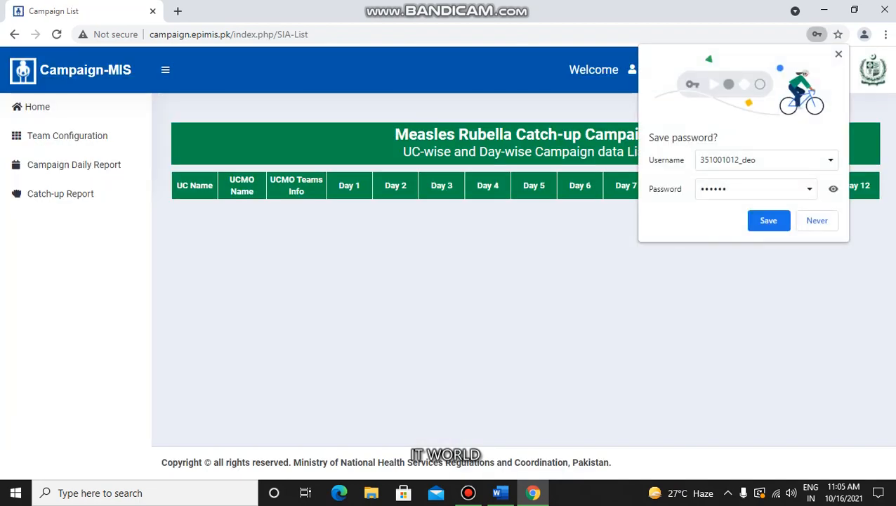
left_click(817, 221)
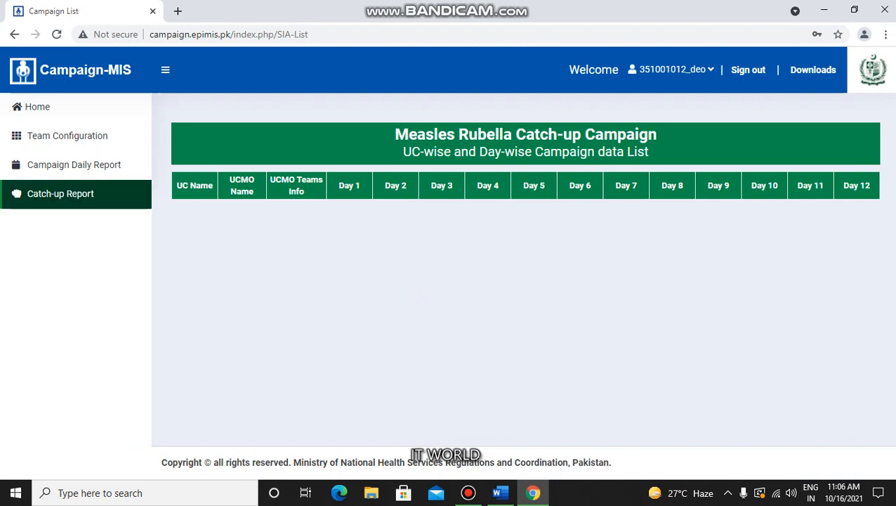
- Open the Team Configuration page and set the number of FLS for UC Check Mardan to 3
left_click(67, 135)
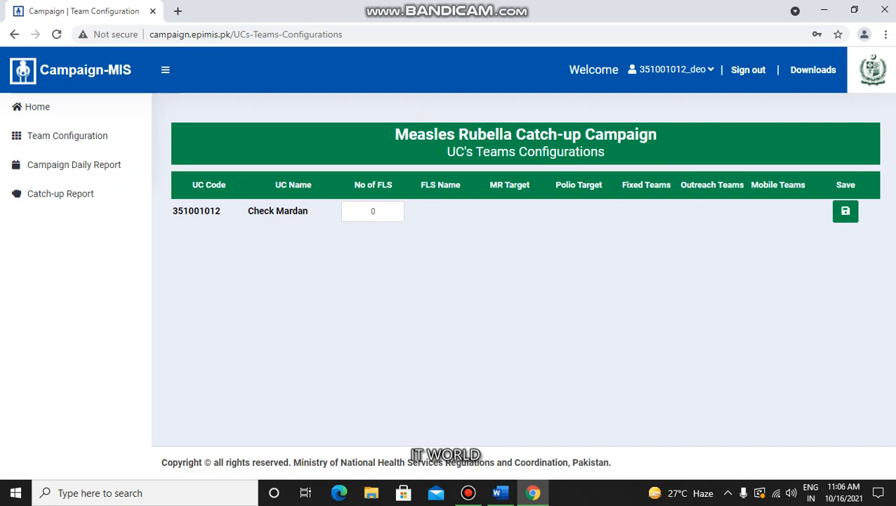
left_click(373, 211)
type("03")
key("ctrl+a")
type("3")
key("Tab")
key("Return")
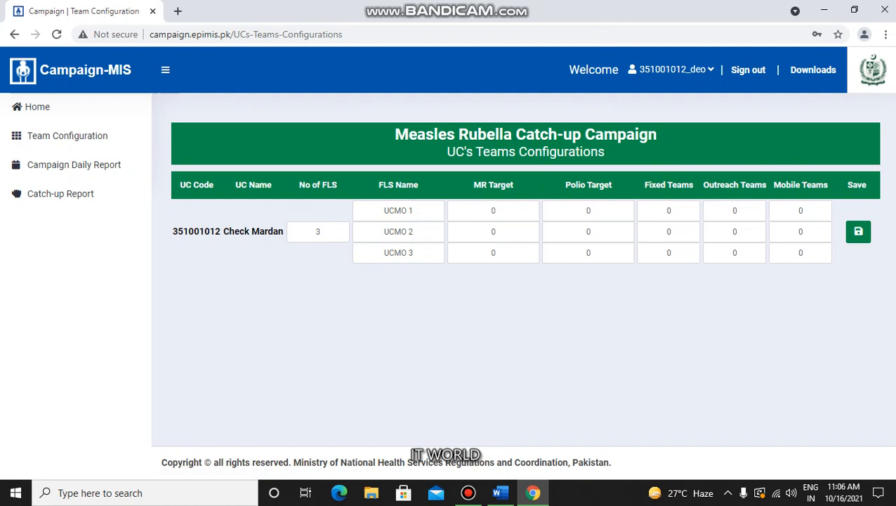
- Replace the three placeholder FLS names UCMO 1, UCMO 2 and UCMO 3 with the supervisors' names
key("shift+Left")
key("shift+Left")
key("shift+Left")
key("shift+Left")
key("shift+Left")
key("shift+Left")
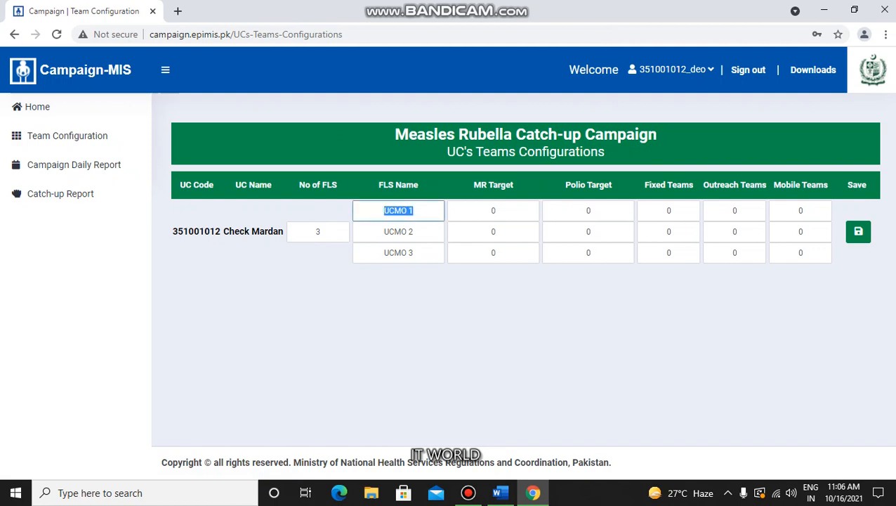
type("ASAD")
left_click_drag(414, 232, 382, 231)
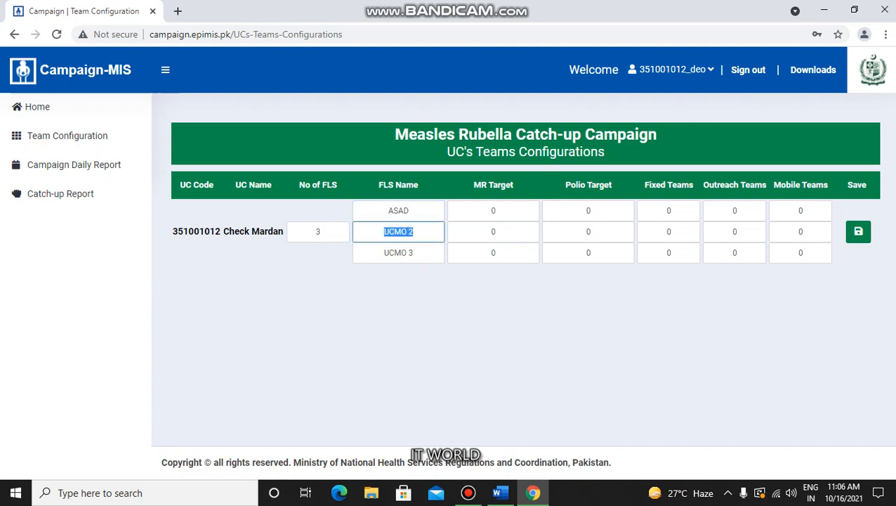
type("AKBAR")
left_click_drag(414, 253, 382, 253)
type("QASIM")
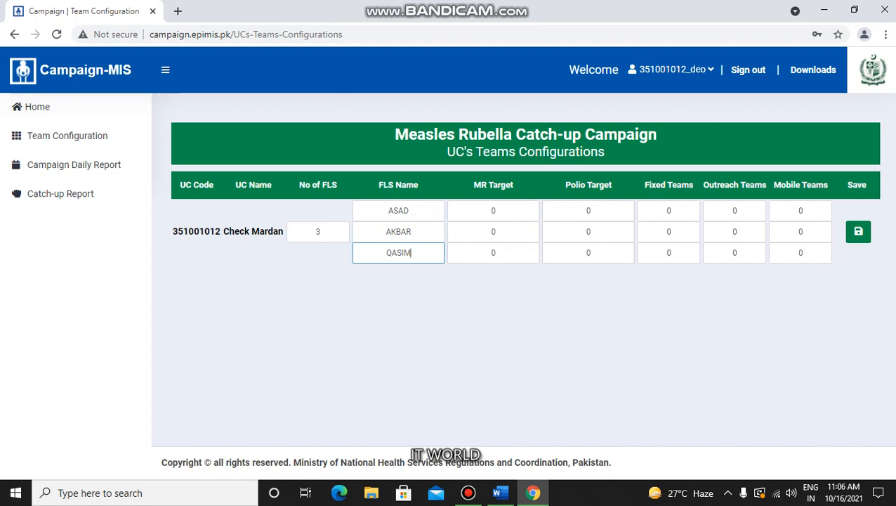
left_click(413, 232)
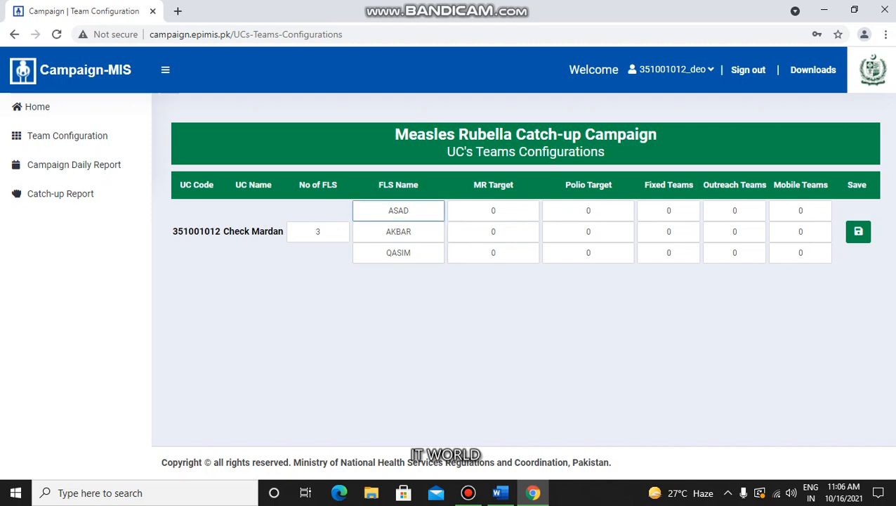
- Set the first FLS row's MR Target to 4719 and Polio Target to 1230
left_click(495, 210)
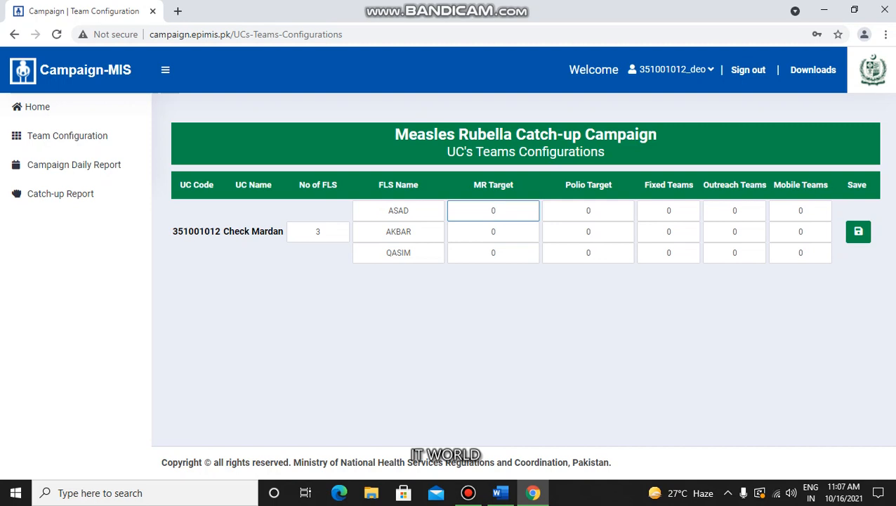
key("BackSpace")
type("4719")
left_click(591, 211)
double_click(590, 211)
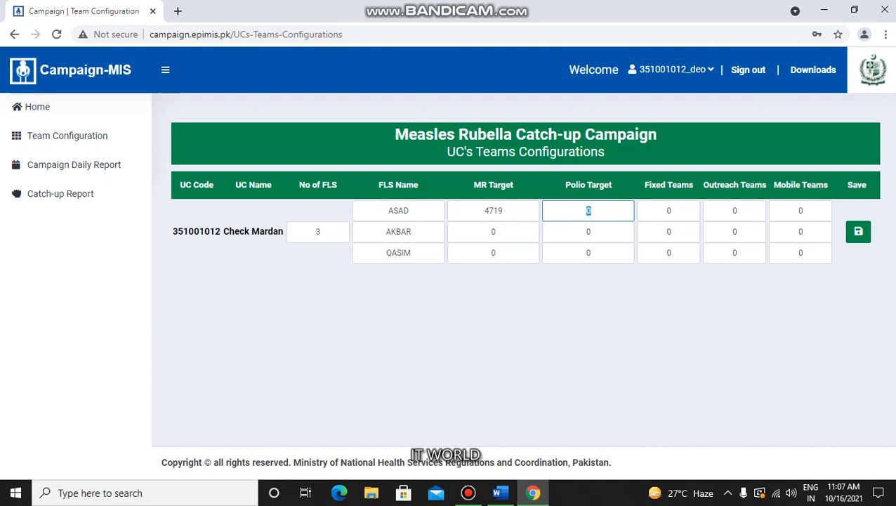
key("BackSpace")
type("1230")
- Set the first FLS row's Fixed Teams to 1 and Outreach Teams to 4
key("Tab")
type("0")
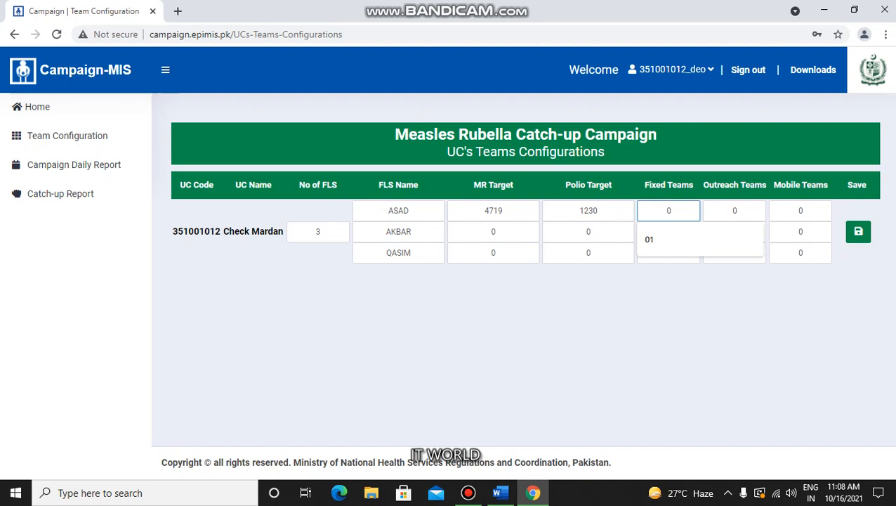
key("ctrl+a")
type("1")
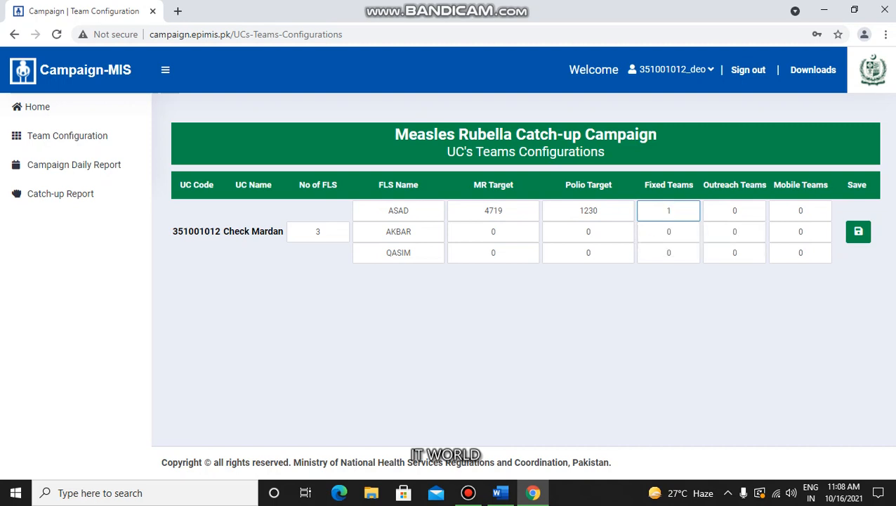
left_click(736, 211)
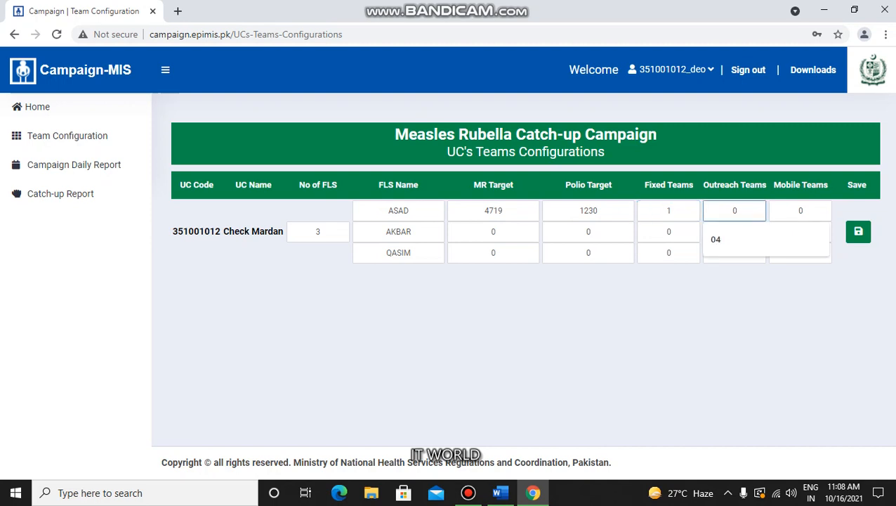
double_click(735, 211)
type("4")
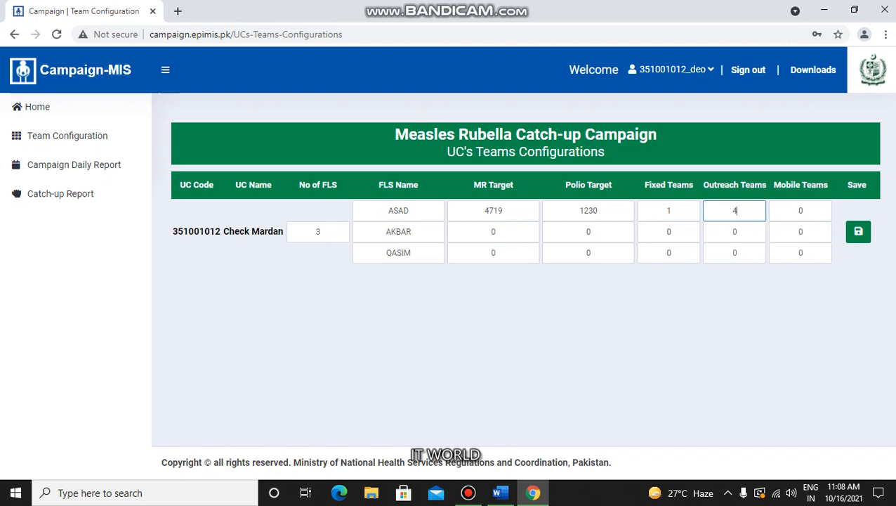
left_click(801, 211)
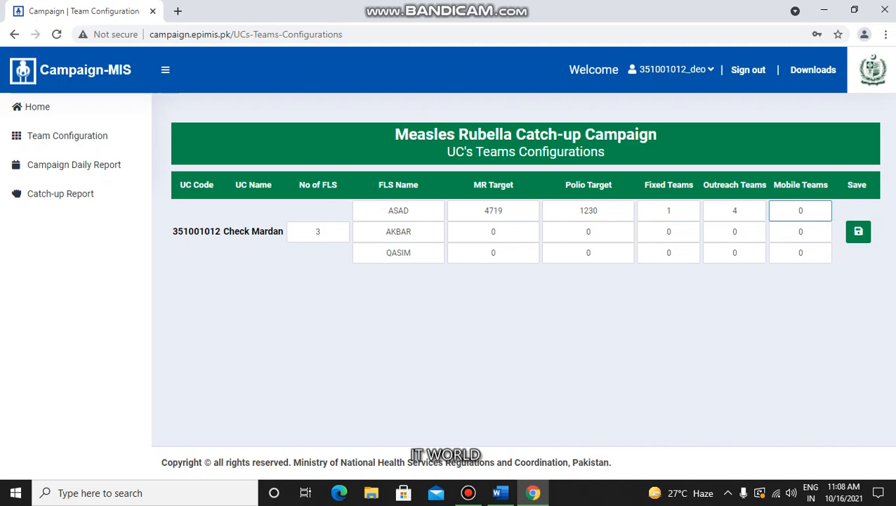
double_click(800, 210)
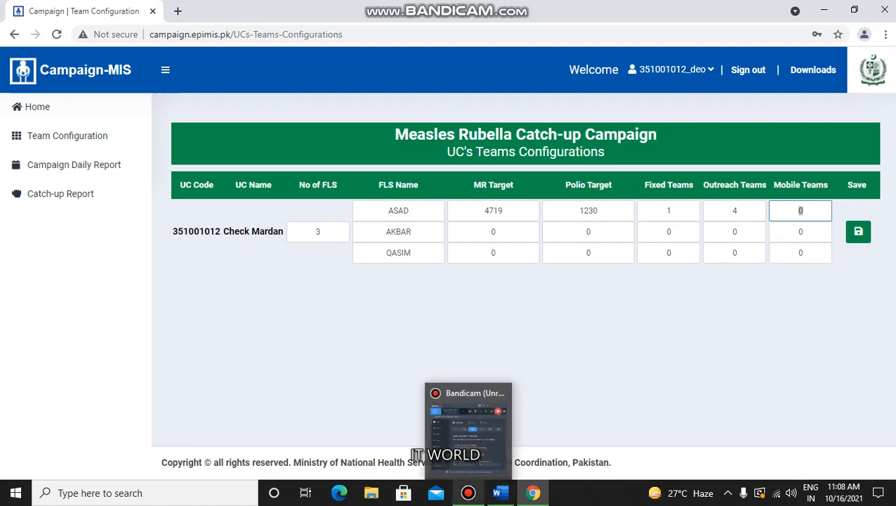
left_click(468, 492)
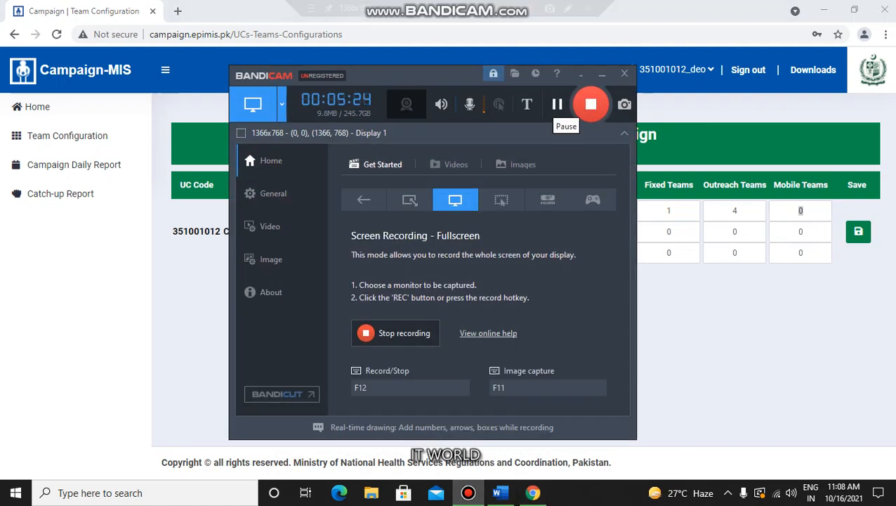
left_click(601, 74)
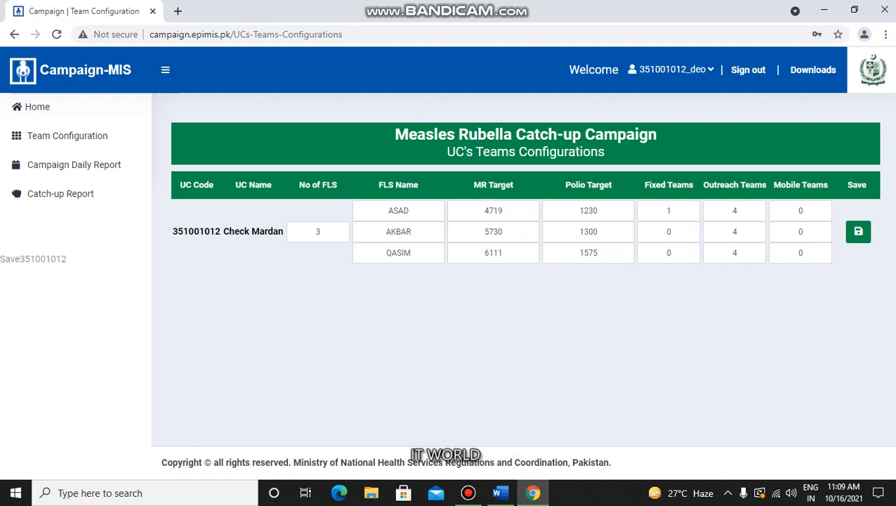
- Save the team configuration for UC Check Mardan and open the Campaign Daily Report
left_click(858, 232)
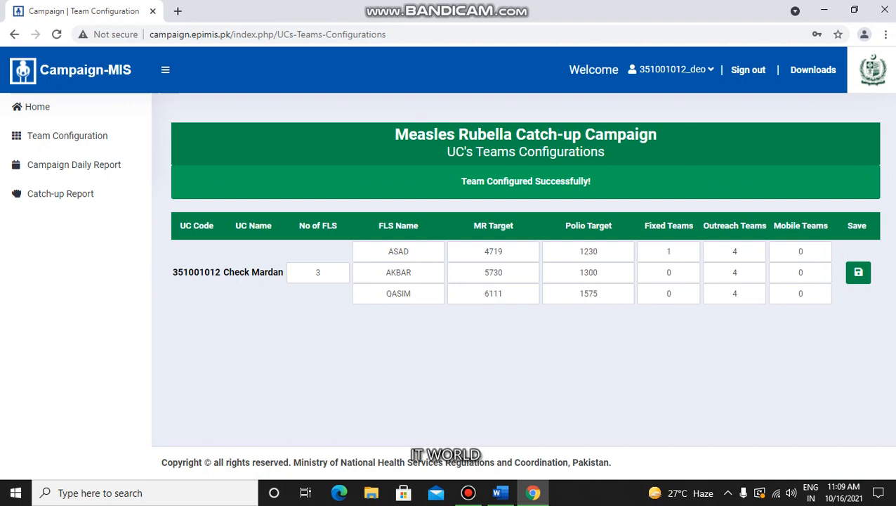
left_click(67, 135)
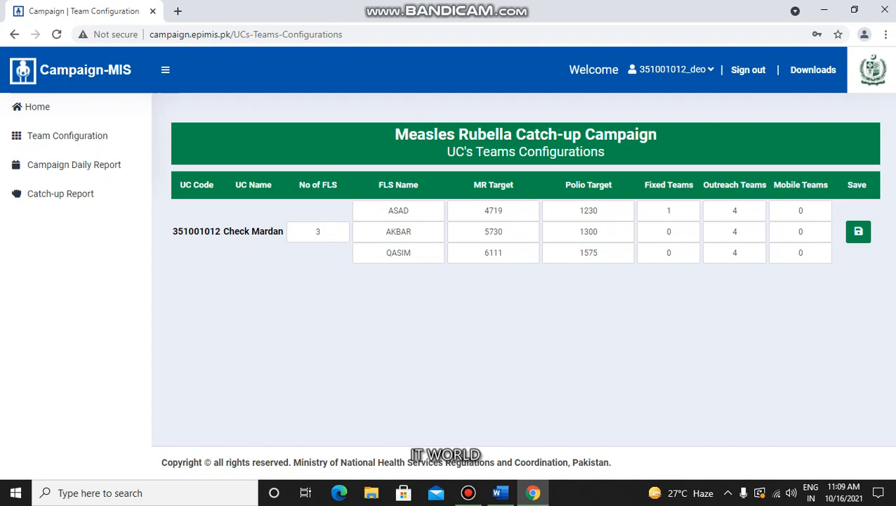
left_click(74, 164)
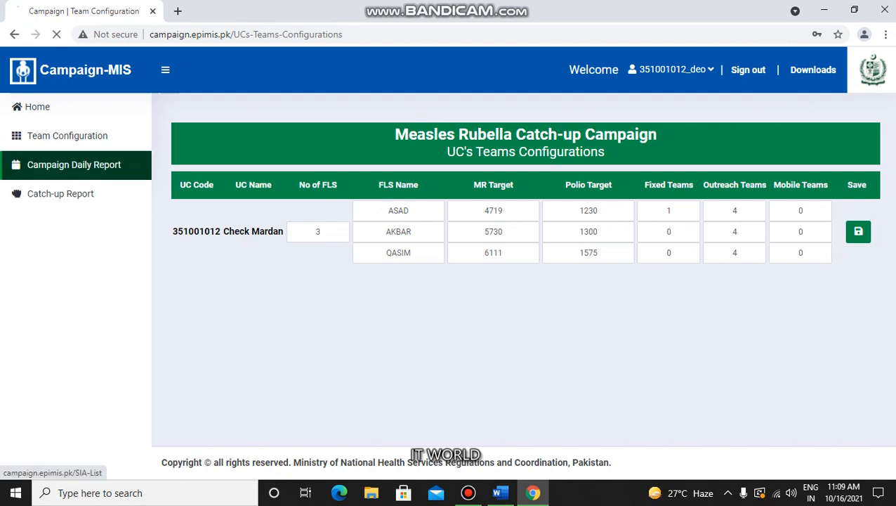